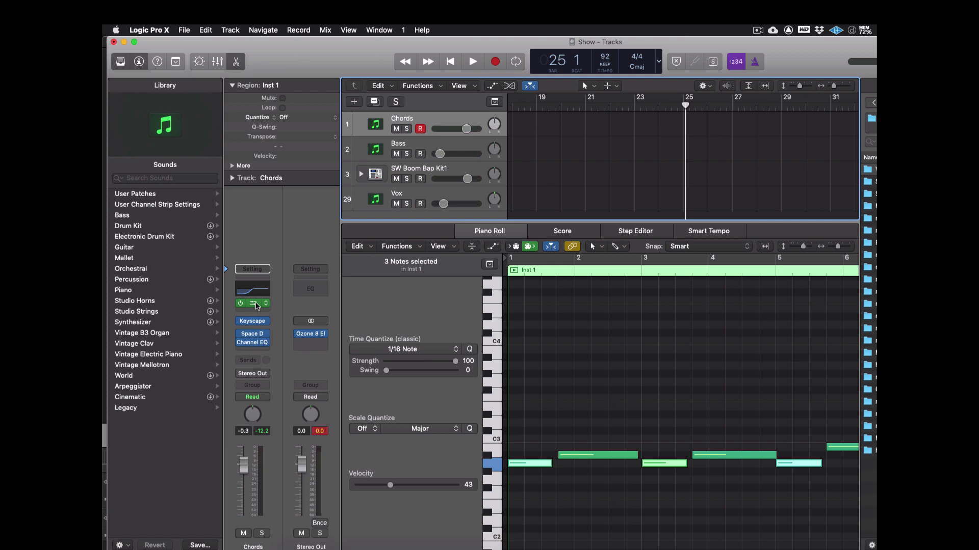
Close the Chords track's reMIDI MFX window and select the Bass track.
{"action": "left_click", "coordinate": [257, 304]}
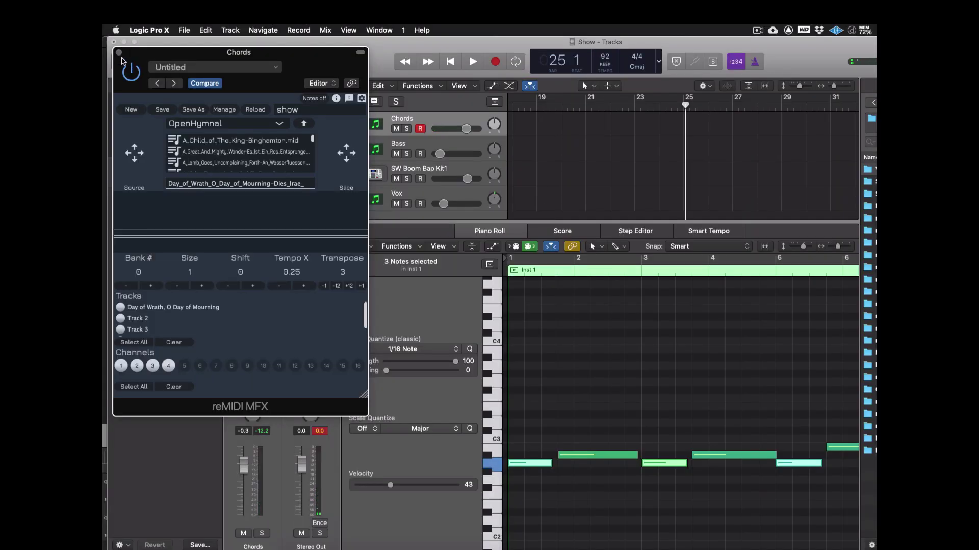
{"action": "left_click", "coordinate": [119, 54]}
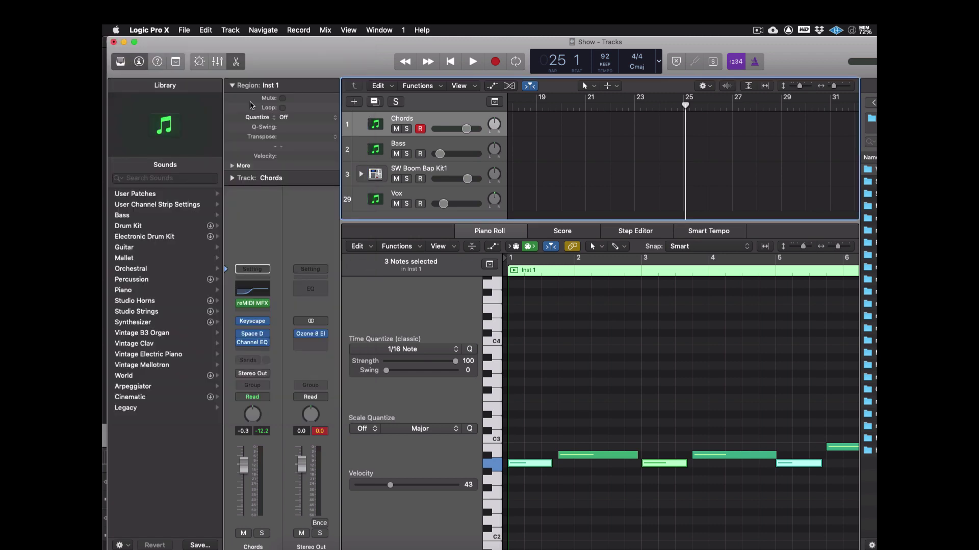
{"action": "left_click", "coordinate": [399, 144]}
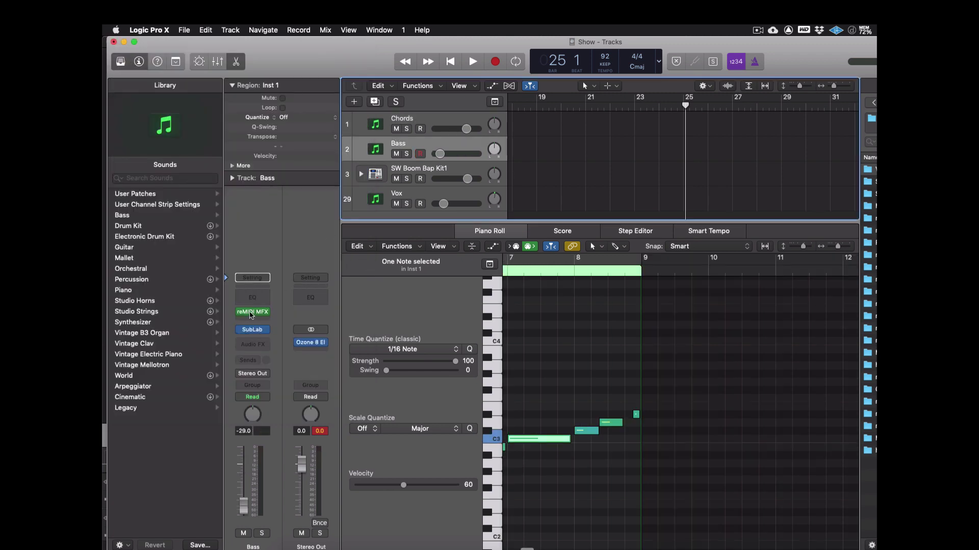
Limit the Bass reMIDI MFX to hymn Track 4 only, then reselect the Chords track.
{"action": "left_click", "coordinate": [250, 314]}
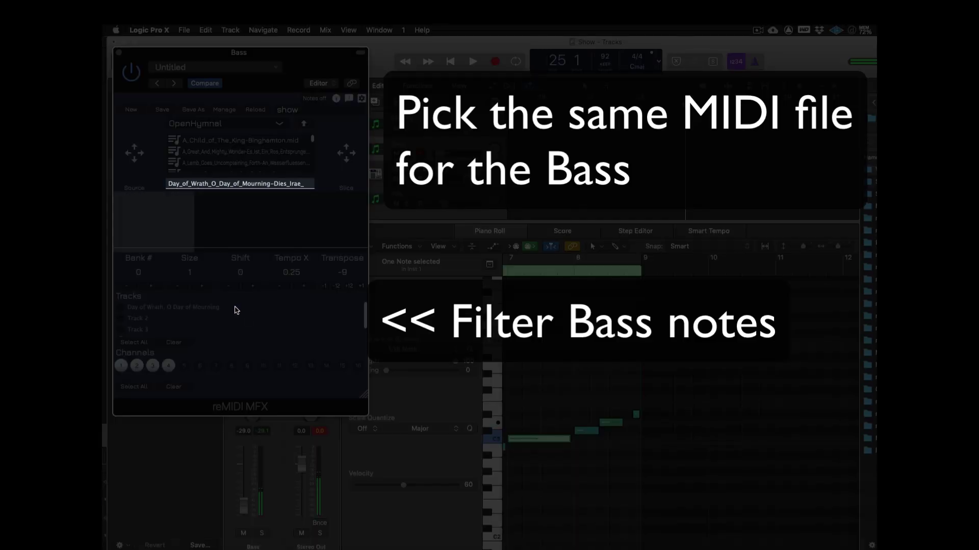
{"action": "scroll", "coordinate": [164, 320], "scroll_direction": "down", "scroll_amount": 1}
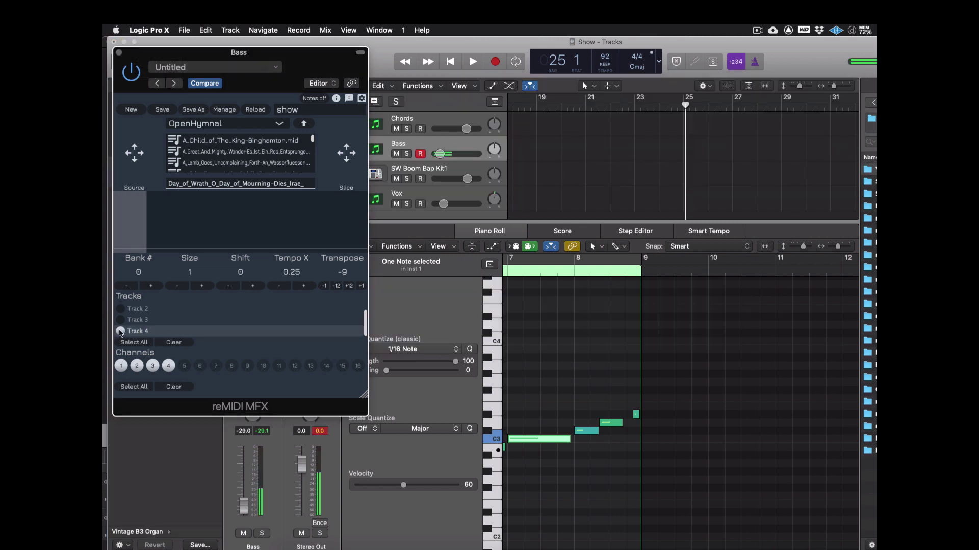
{"action": "left_click", "coordinate": [120, 330]}
{"action": "left_click", "coordinate": [120, 319]}
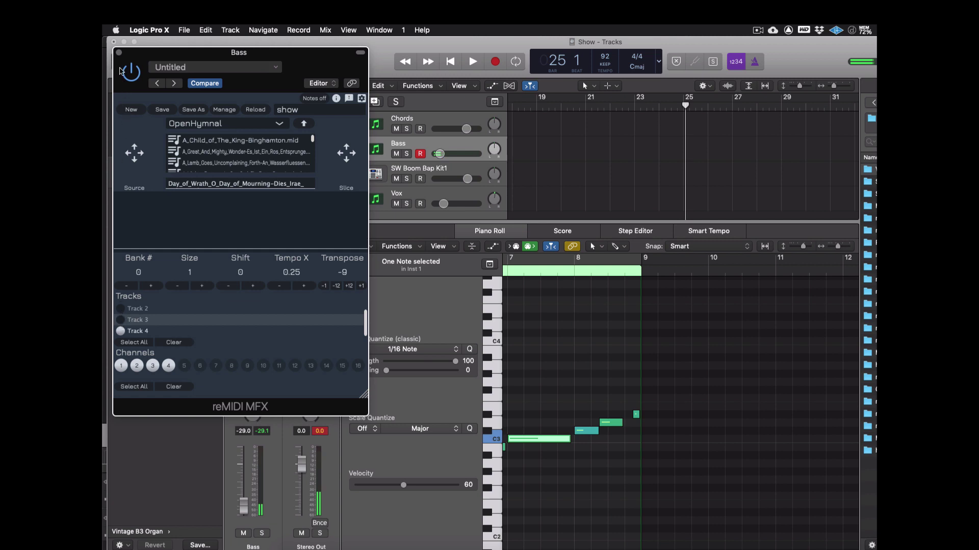
{"action": "left_click", "coordinate": [117, 52]}
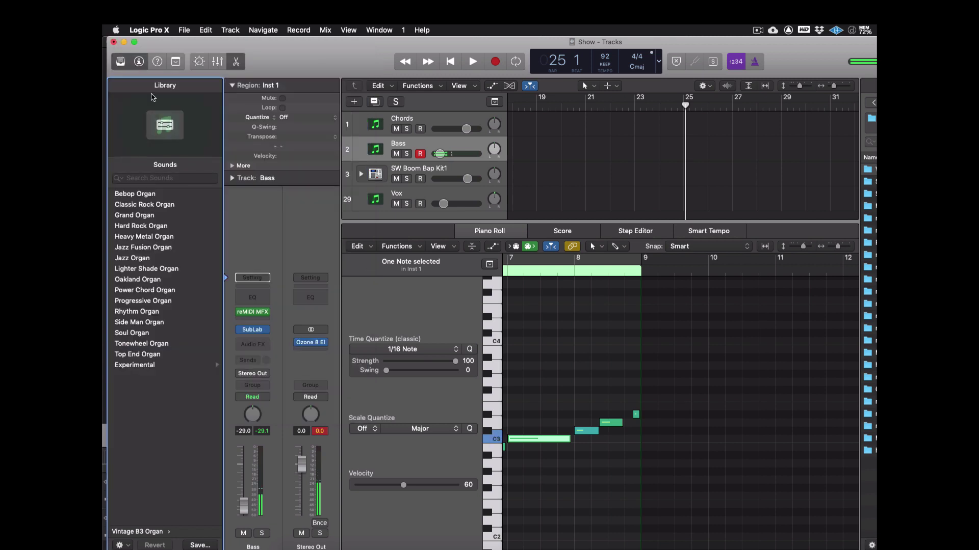
{"action": "left_click", "coordinate": [414, 120]}
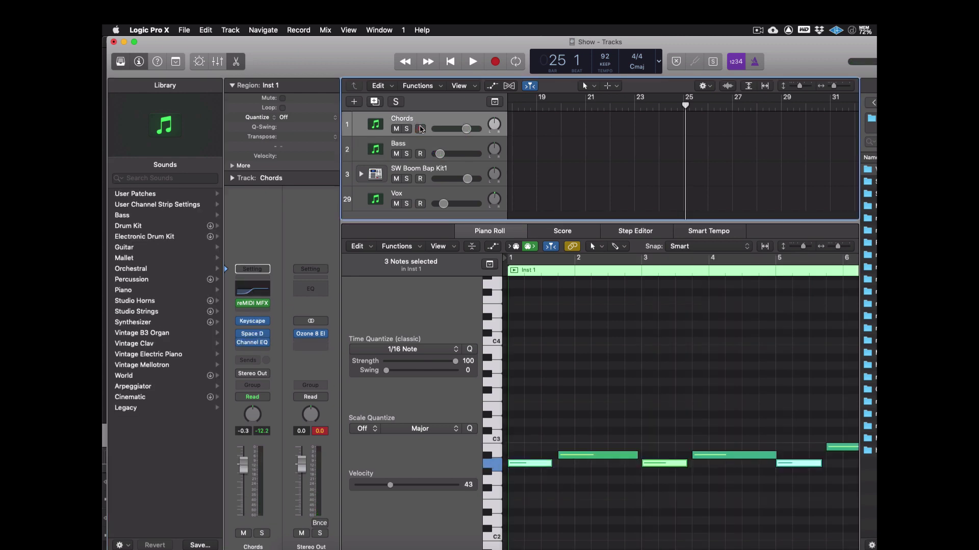
Record-arm the Chords and Bass tracks.
{"action": "left_click", "coordinate": [421, 129]}
{"action": "left_click", "coordinate": [420, 154]}
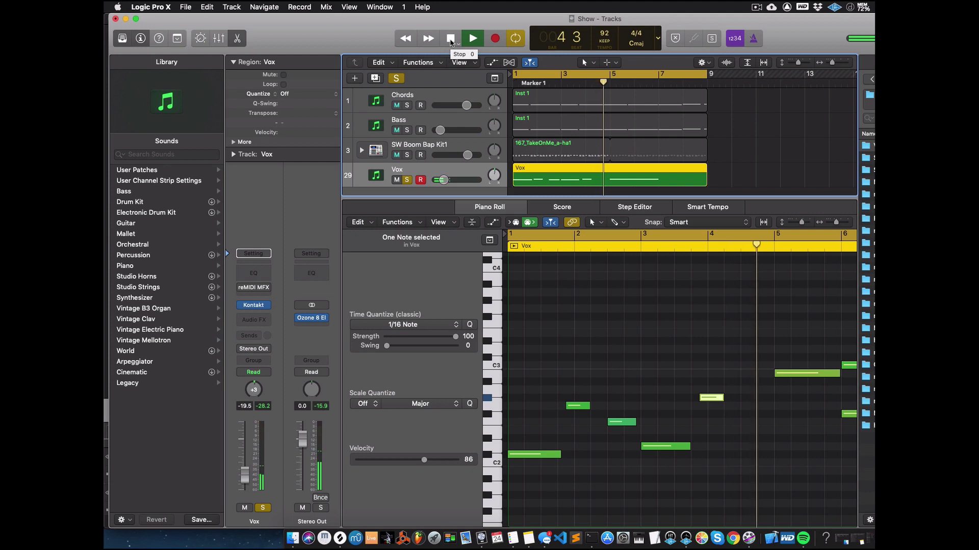
Stop playback, unsolo Vox, and replay all four tracks from bar 1.
{"action": "left_click", "coordinate": [451, 41]}
{"action": "left_click", "coordinate": [407, 179]}
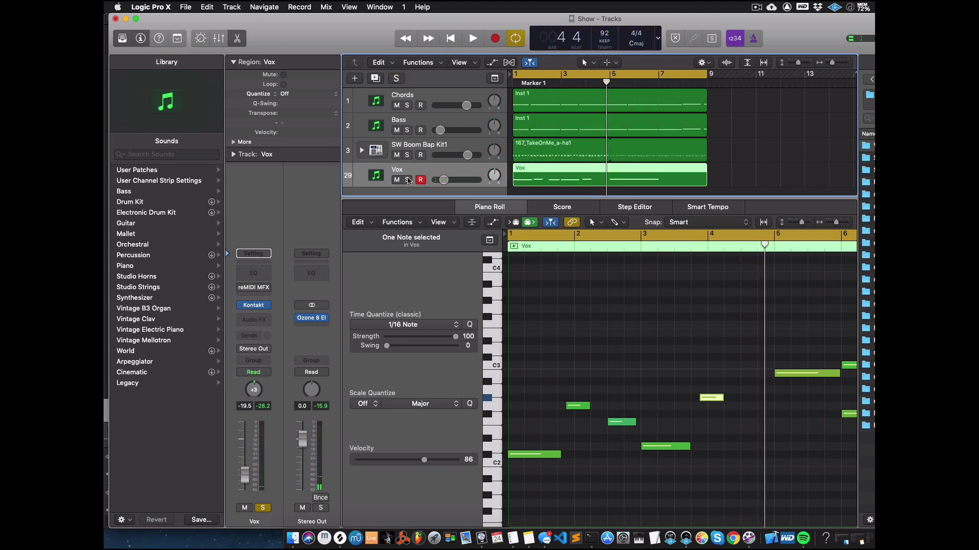
{"action": "left_click", "coordinate": [450, 38]}
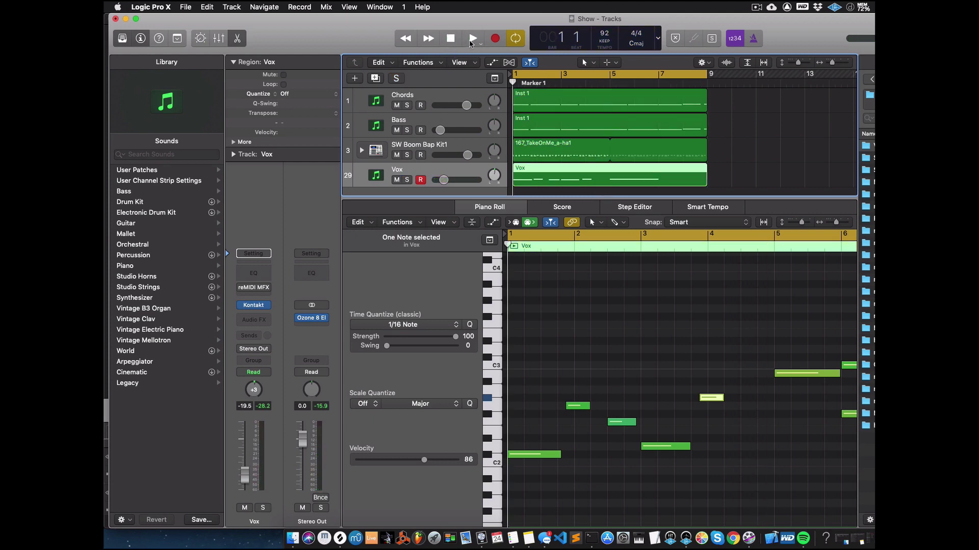
{"action": "left_click", "coordinate": [475, 39]}
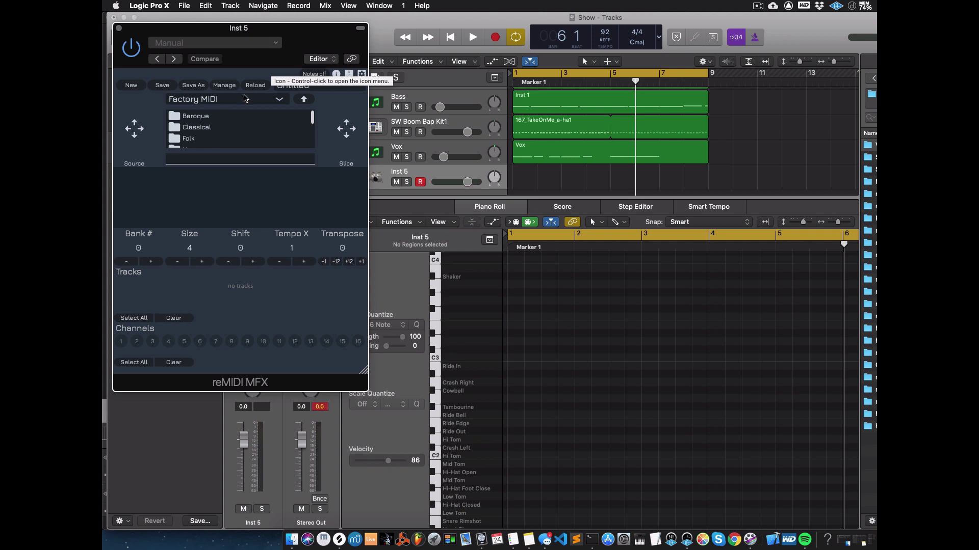
Open the User MIDI library's Classic Beats folder in Inst 5's reMIDI MFX.
{"action": "left_click", "coordinate": [244, 99]}
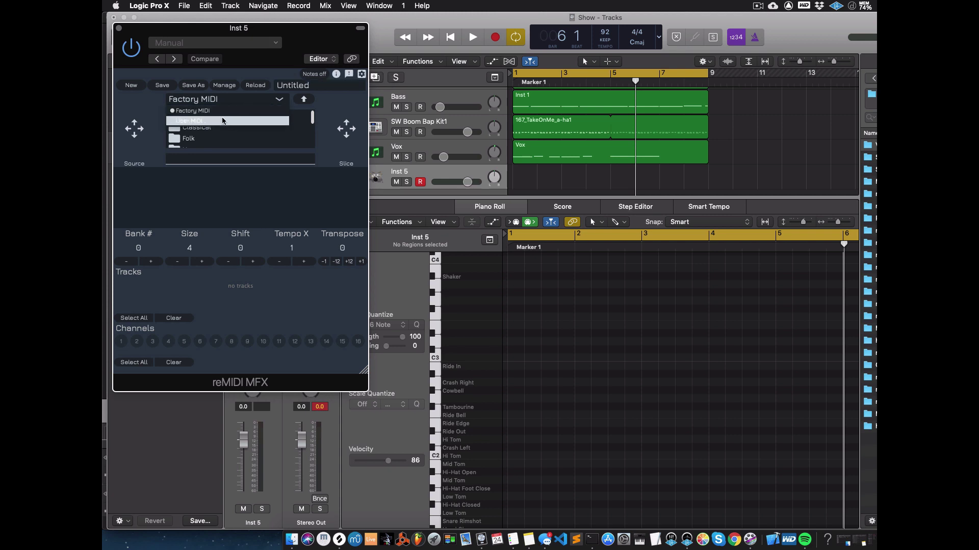
{"action": "left_click", "coordinate": [223, 119]}
{"action": "scroll", "coordinate": [205, 123], "scroll_direction": "down", "scroll_amount": 1}
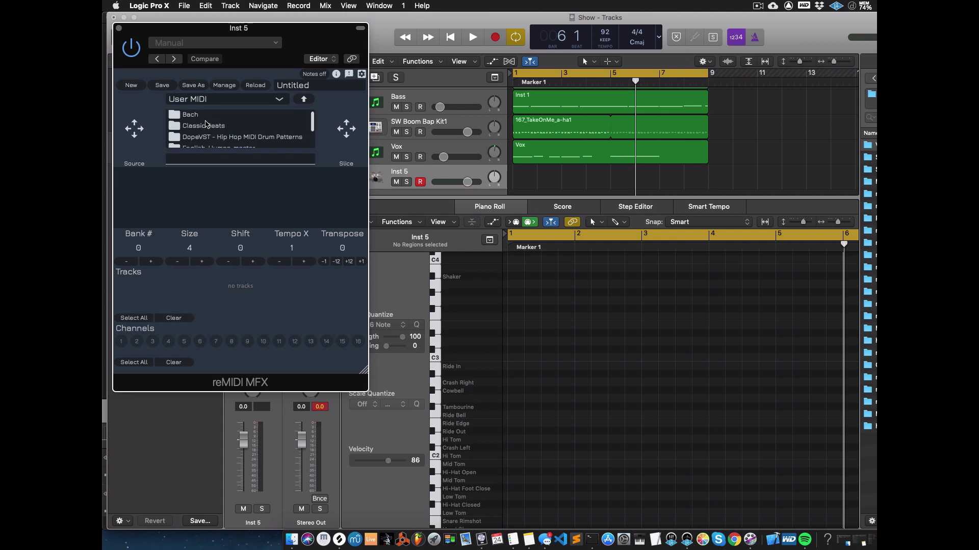
{"action": "scroll", "coordinate": [204, 125], "scroll_direction": "down", "scroll_amount": 1}
{"action": "double_click", "coordinate": [206, 120]}
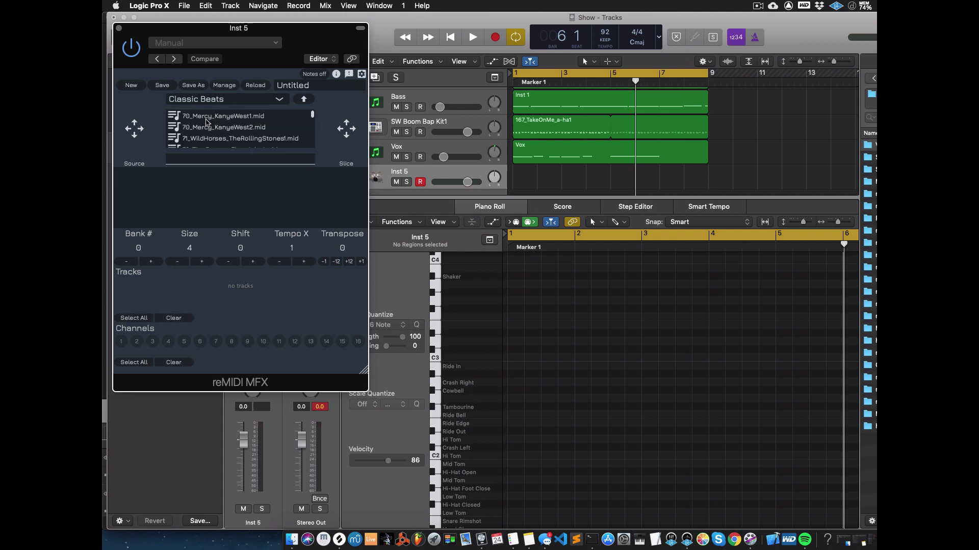
{"action": "scroll", "coordinate": [205, 121], "scroll_direction": "down", "scroll_amount": 1}
{"action": "scroll", "coordinate": [205, 121], "scroll_direction": "down", "scroll_amount": 1}
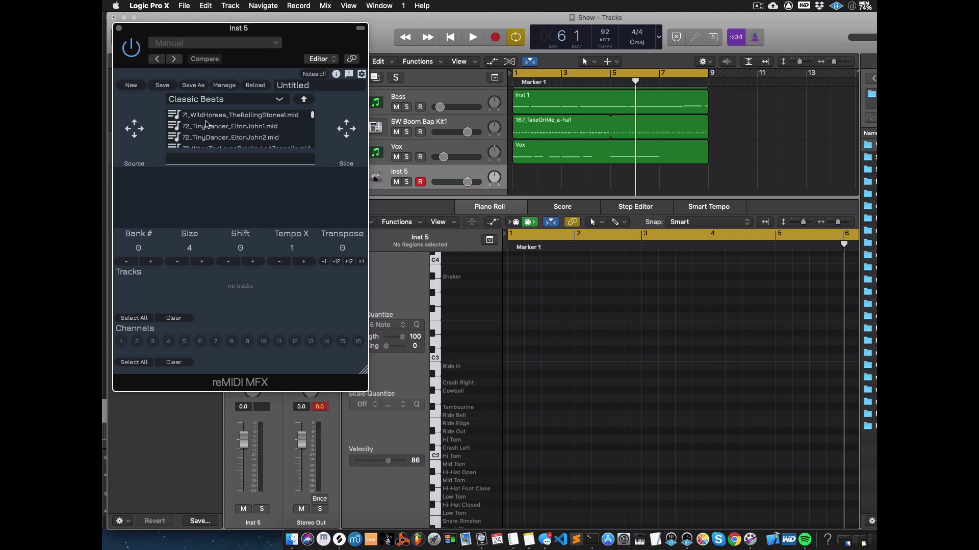
{"action": "scroll", "coordinate": [207, 123], "scroll_direction": "down", "scroll_amount": 1}
{"action": "scroll", "coordinate": [207, 123], "scroll_direction": "down", "scroll_amount": 1}
{"action": "scroll", "coordinate": [207, 123], "scroll_direction": "down", "scroll_amount": 1}
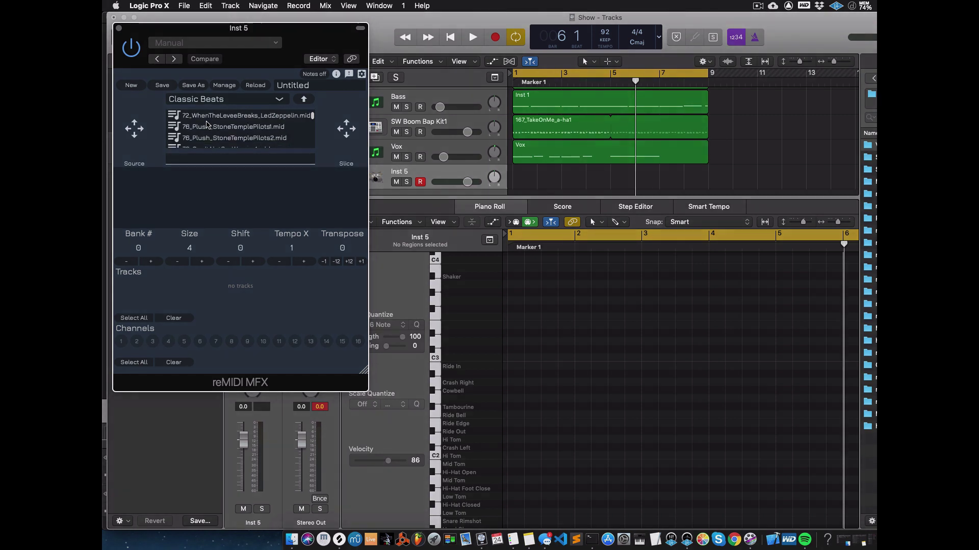